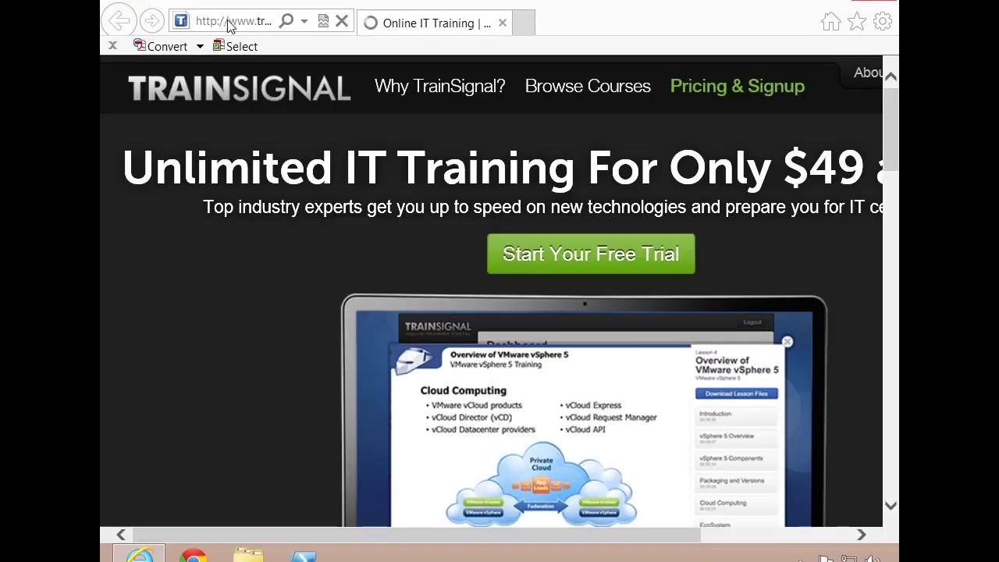
Step: Load office.microsoft.com in Internet Explorer from the address-bar suggestion and scroll right
click(241, 34)
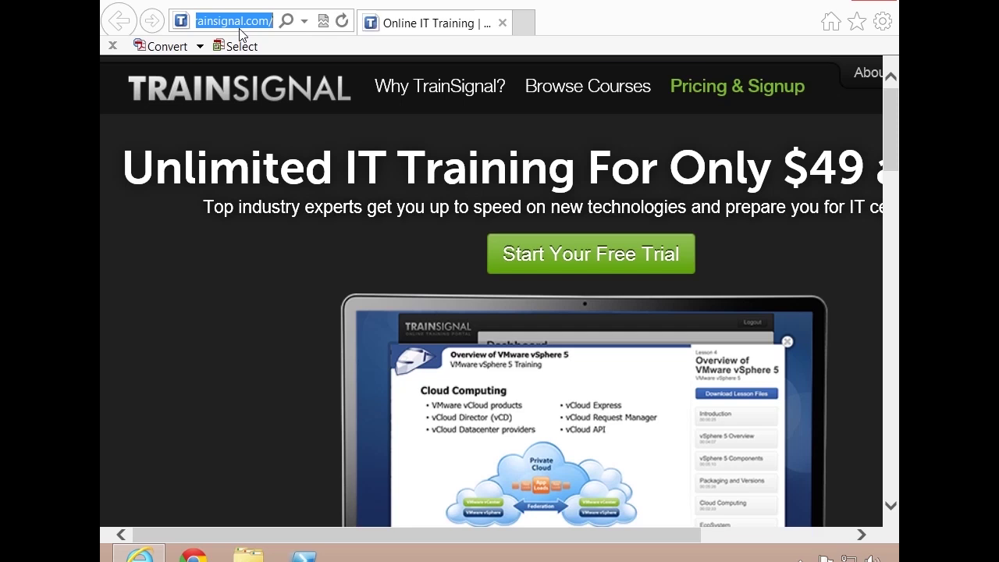
text(of)
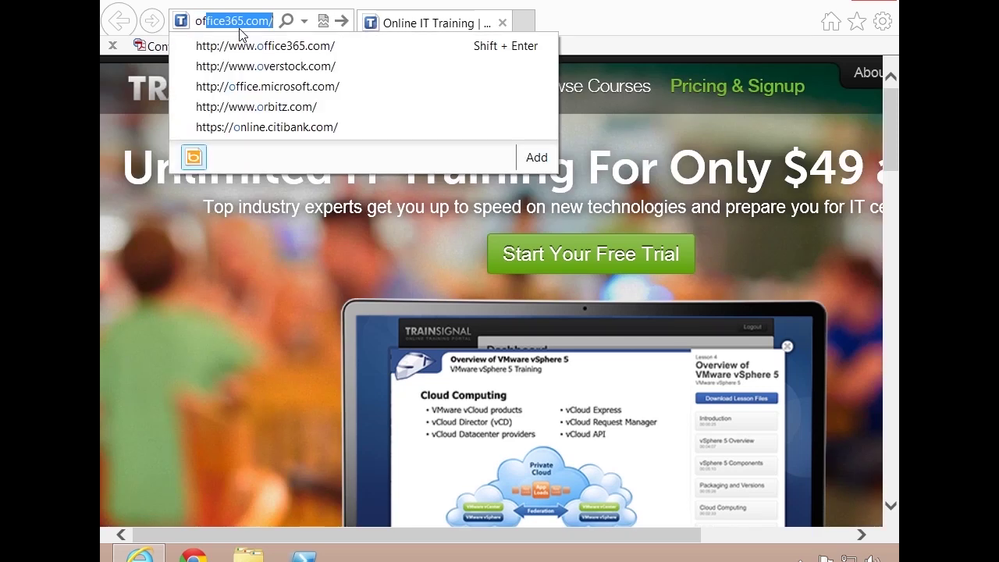
text(fice)
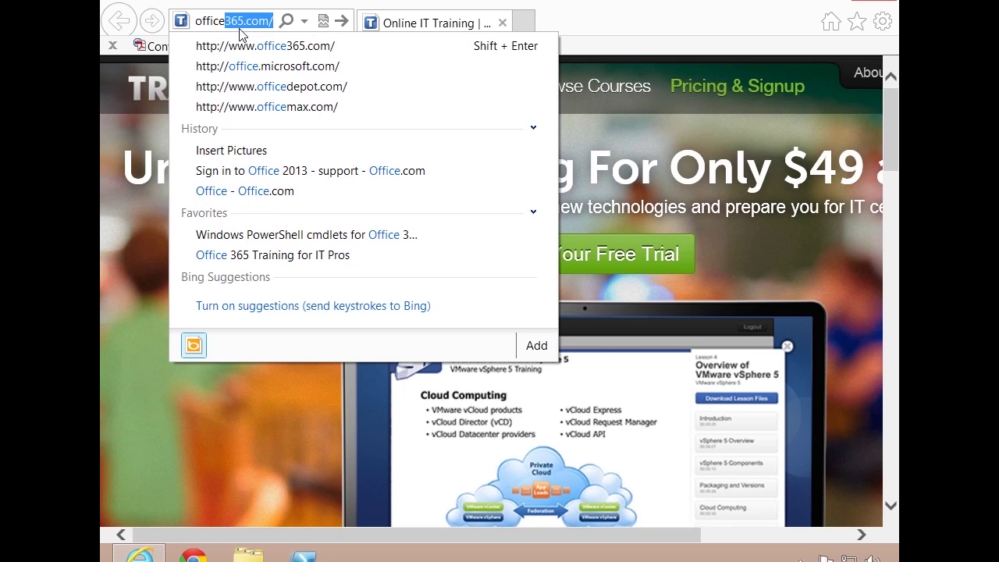
key(Down)
key(Down)
key(Return)
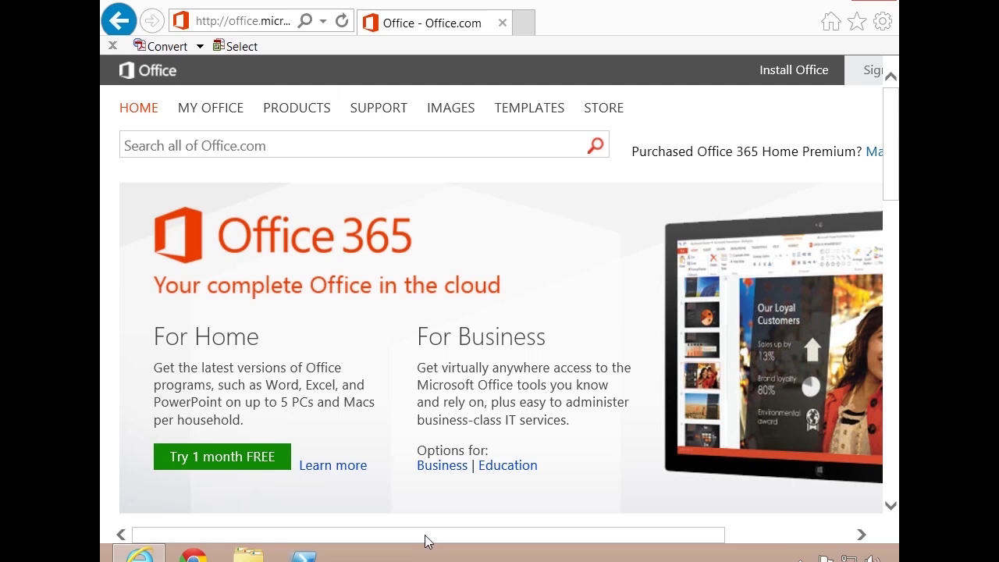
drag(426, 539, 601, 538)
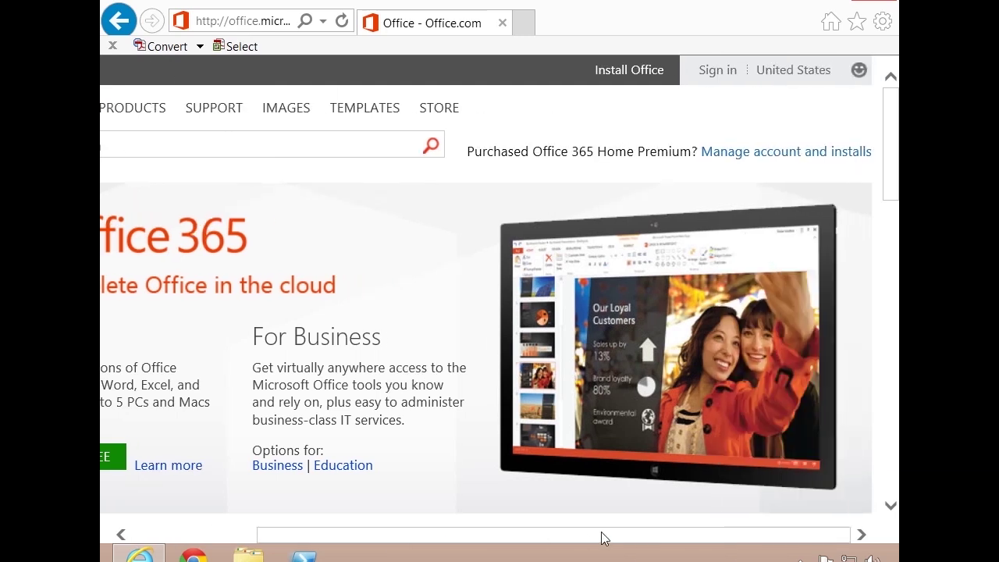
Step: Bring up the Office.com sign-in dialog from the top-right Sign in link
click(709, 79)
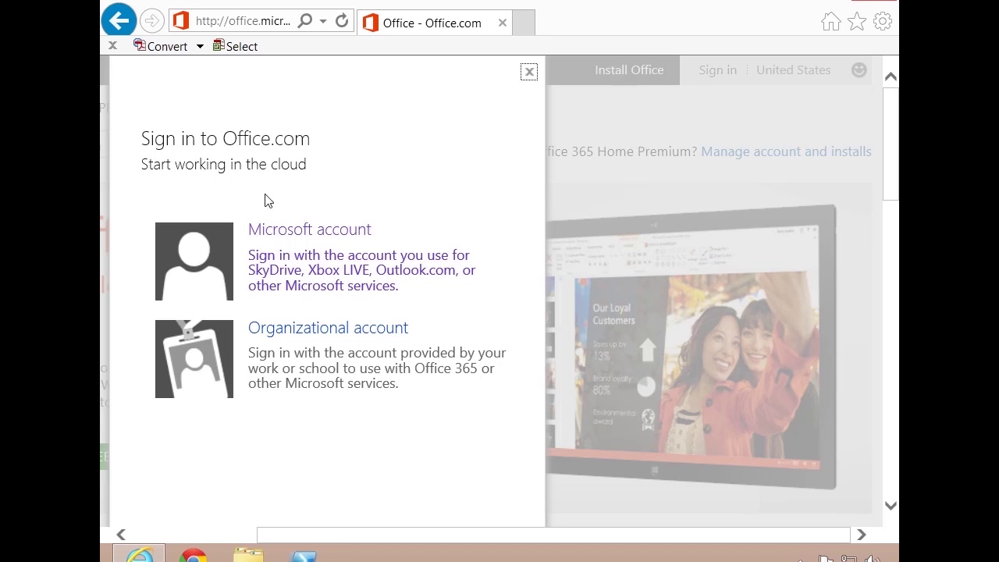
Step: Sign in with a Microsoft account, then scroll My Office over to the Shortcuts panel
click(314, 230)
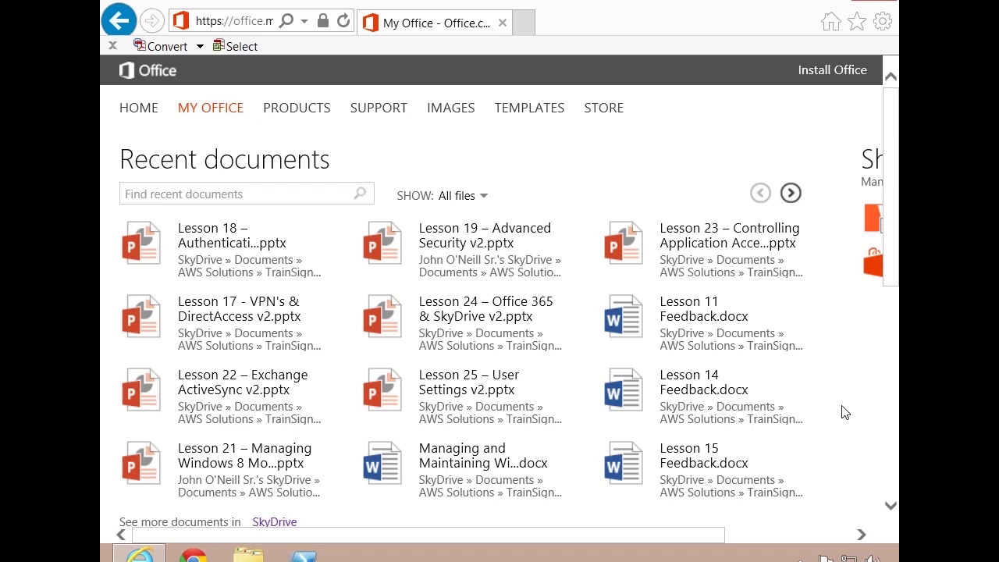
drag(885, 229, 885, 449)
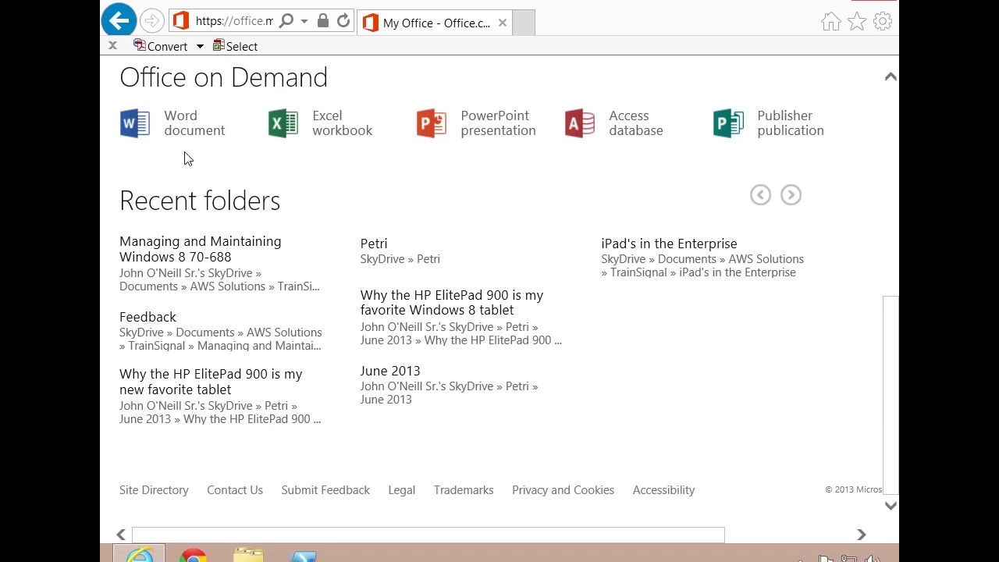
drag(892, 402, 894, 192)
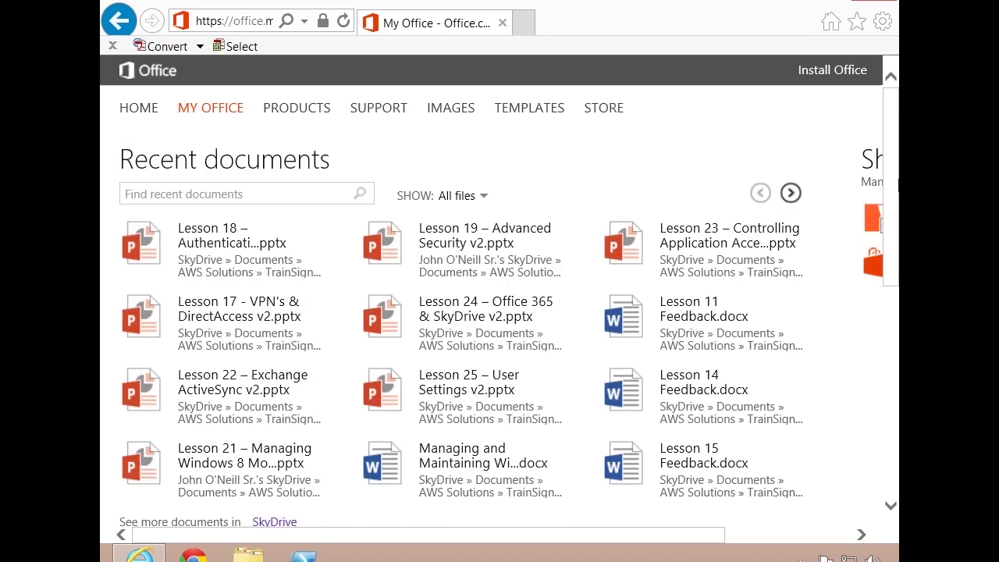
drag(662, 539, 866, 551)
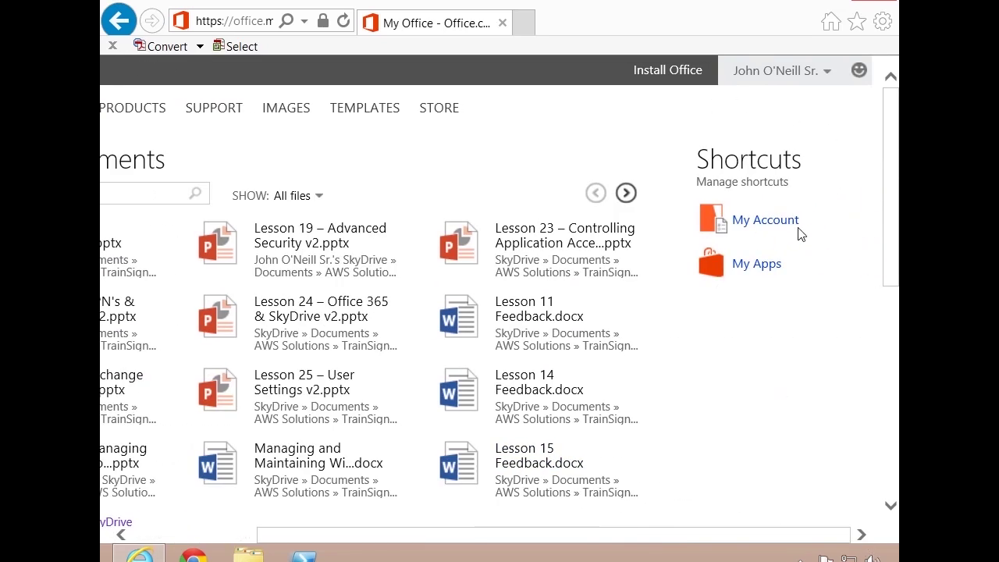
Step: On My Account, try the install versions and leave Office for Mac selected
click(769, 221)
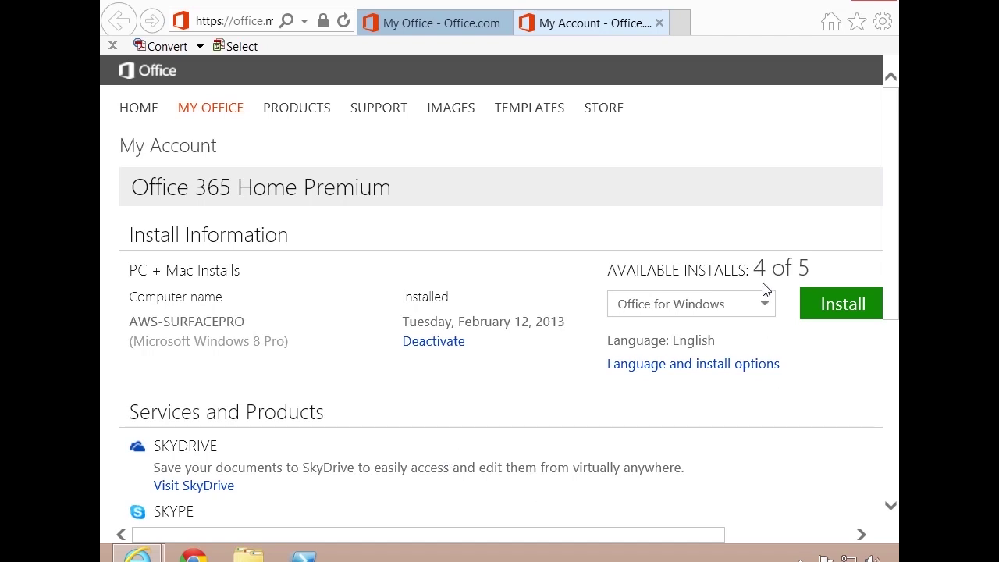
click(769, 315)
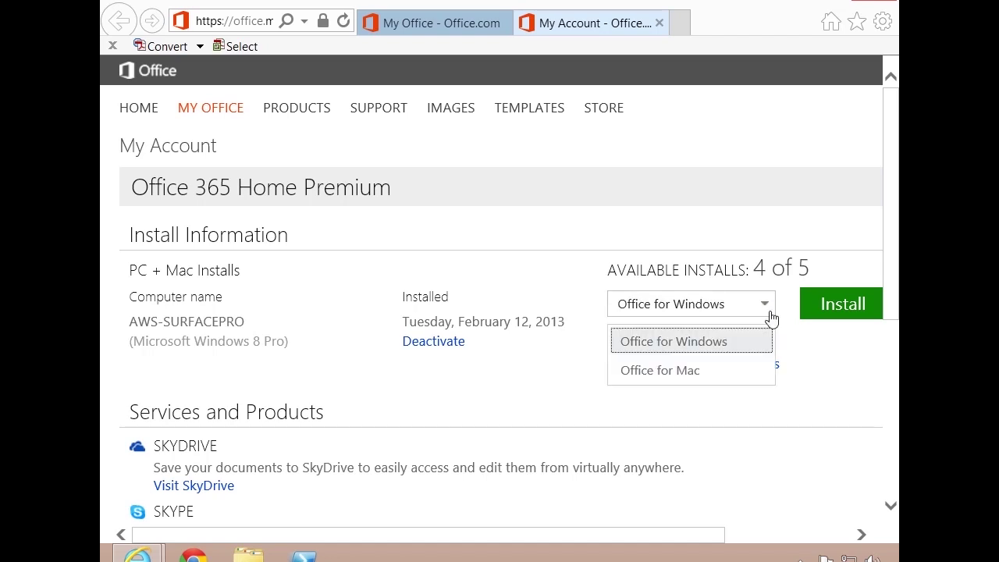
click(694, 378)
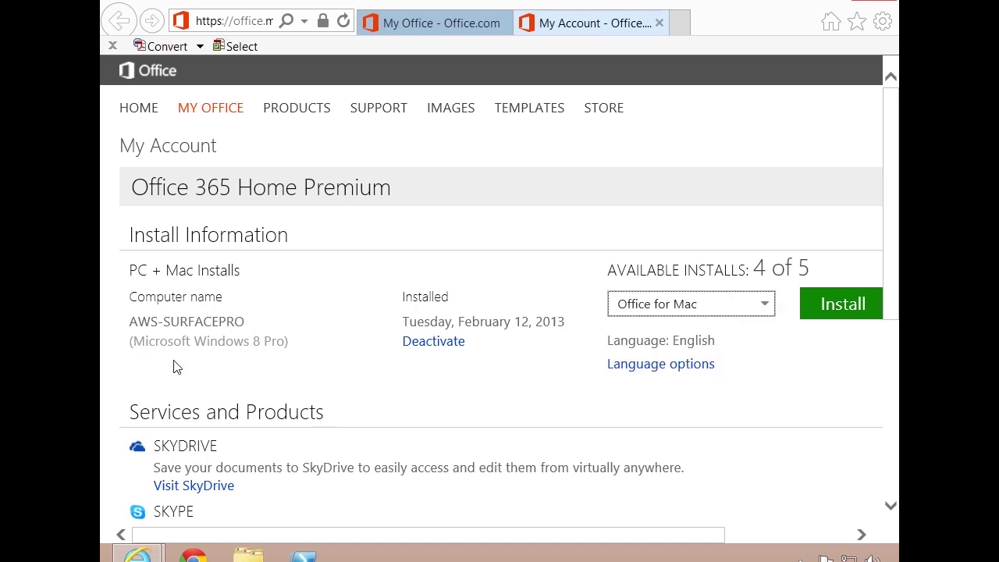
click(758, 310)
click(712, 340)
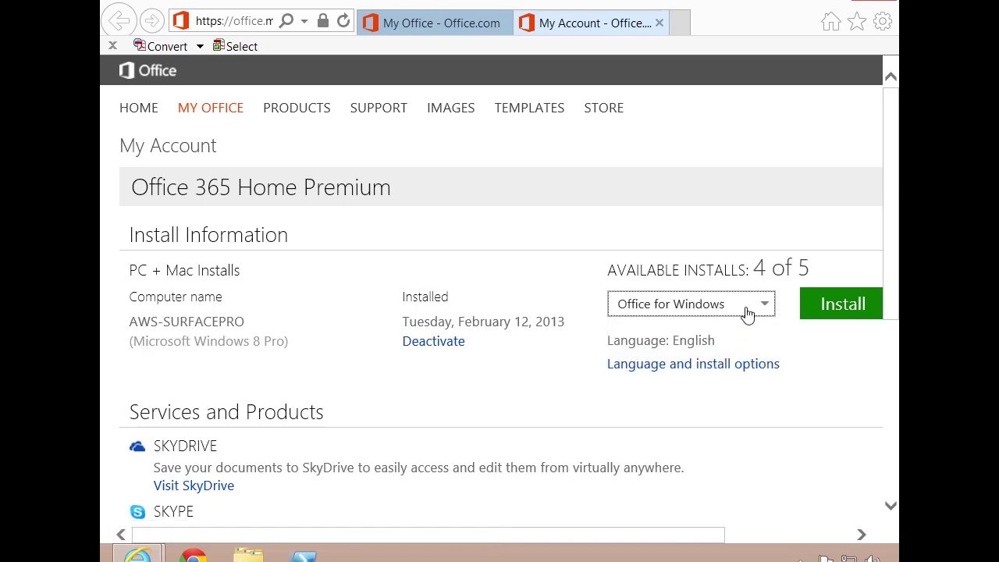
click(843, 308)
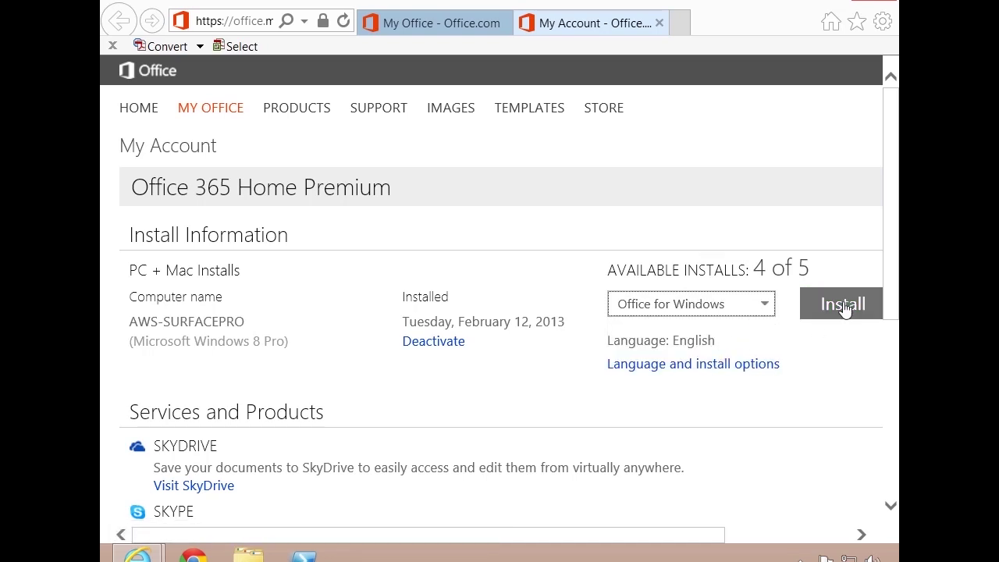
click(729, 304)
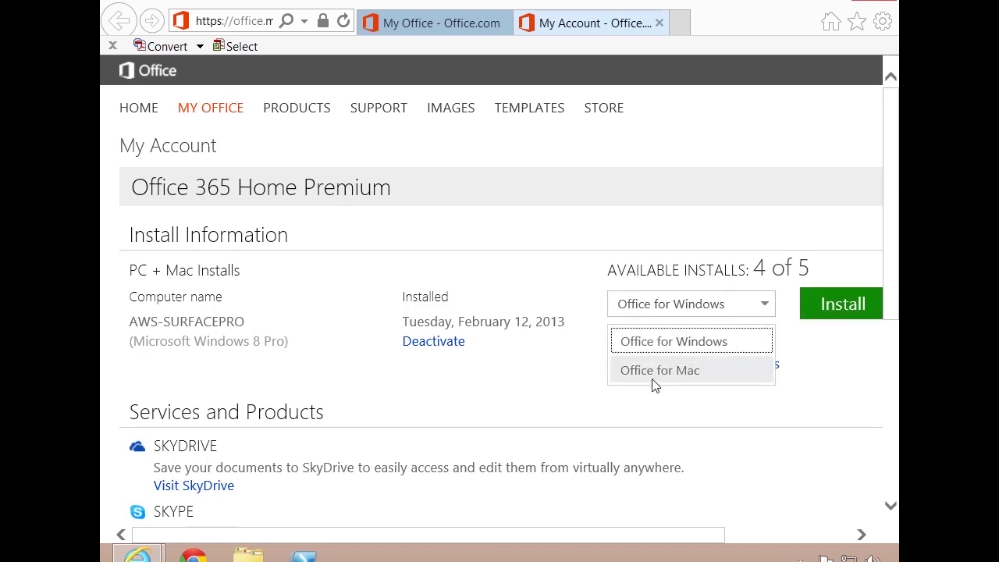
click(653, 380)
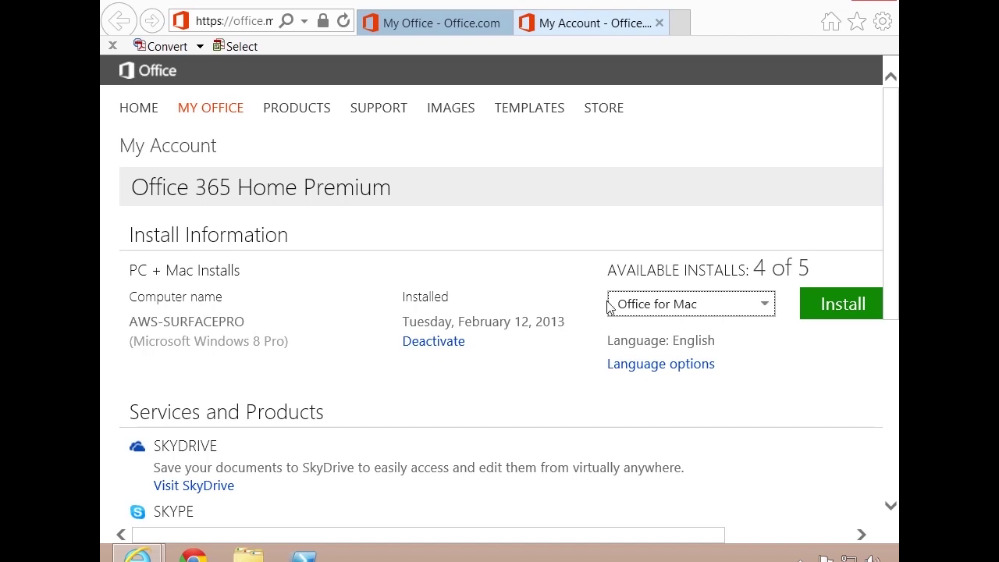
scroll(567, 405, down, 3)
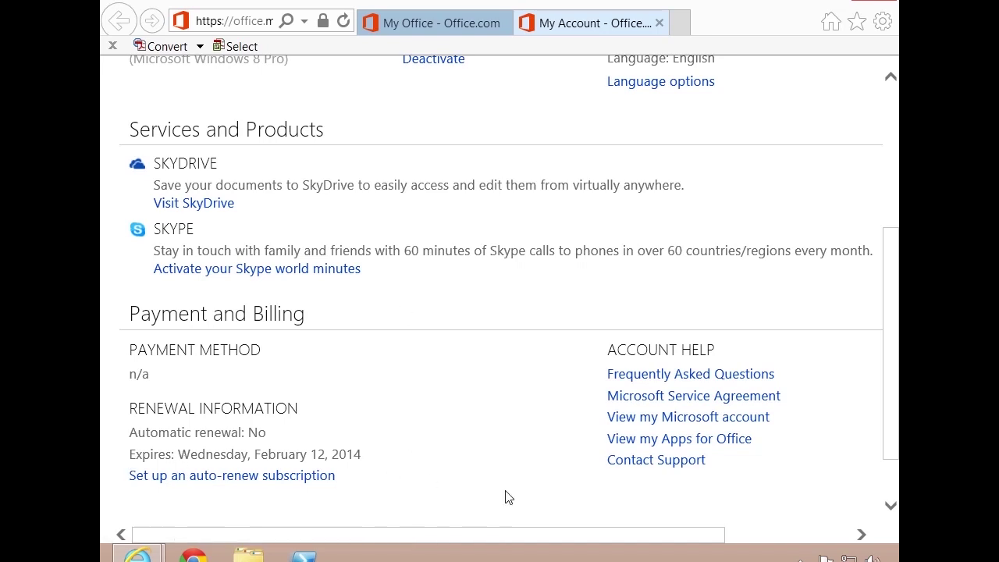
scroll(515, 496, down, 1)
scroll(517, 495, up, 5)
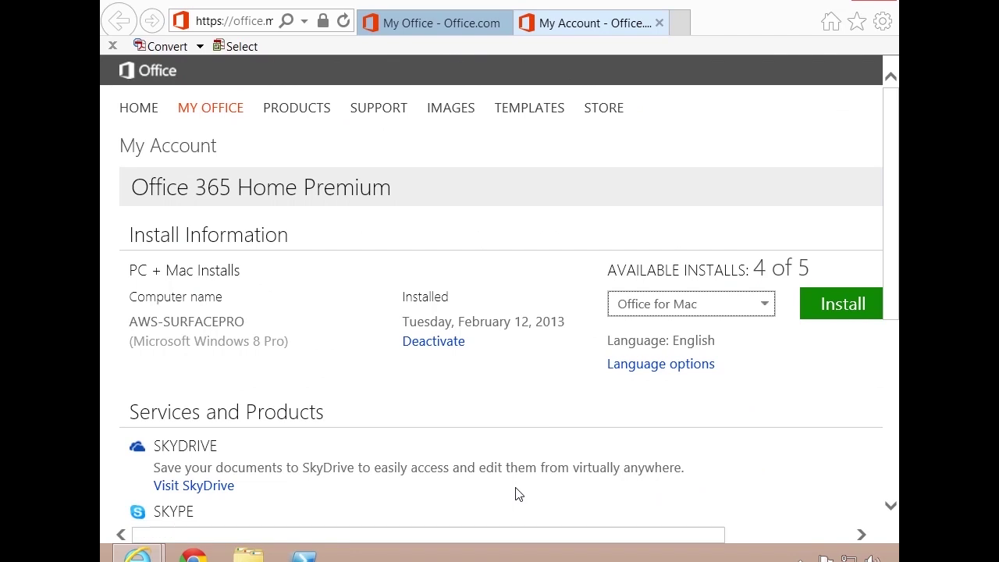
Step: Close the My Account tab and launch 'Word document' from the Office on Demand section
click(660, 23)
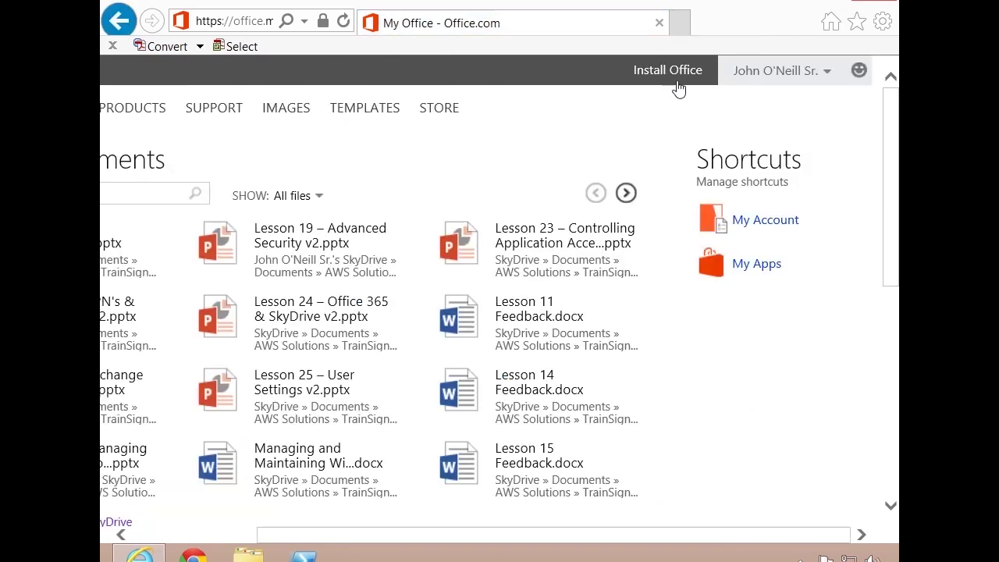
scroll(339, 302, down, 5)
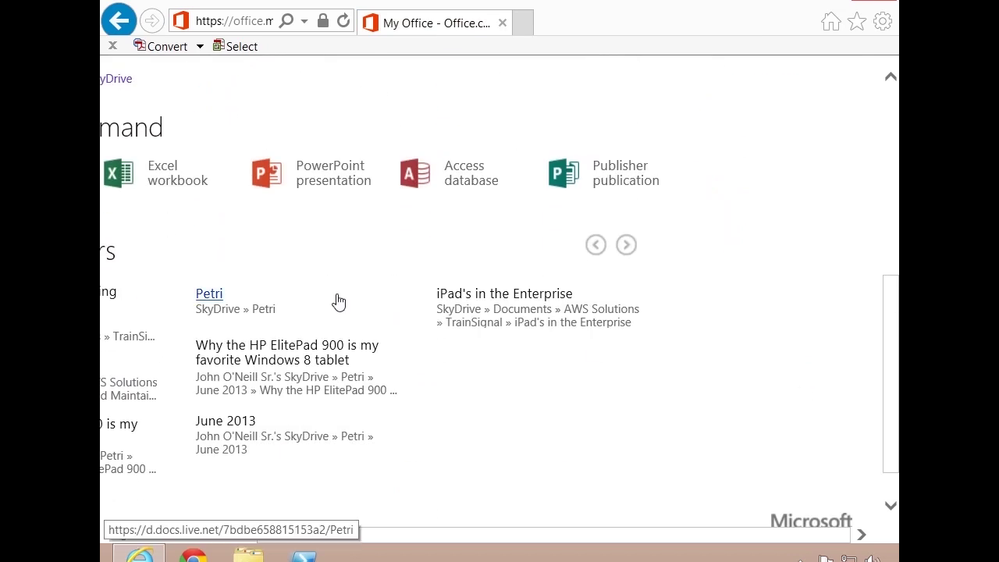
drag(531, 536, 408, 547)
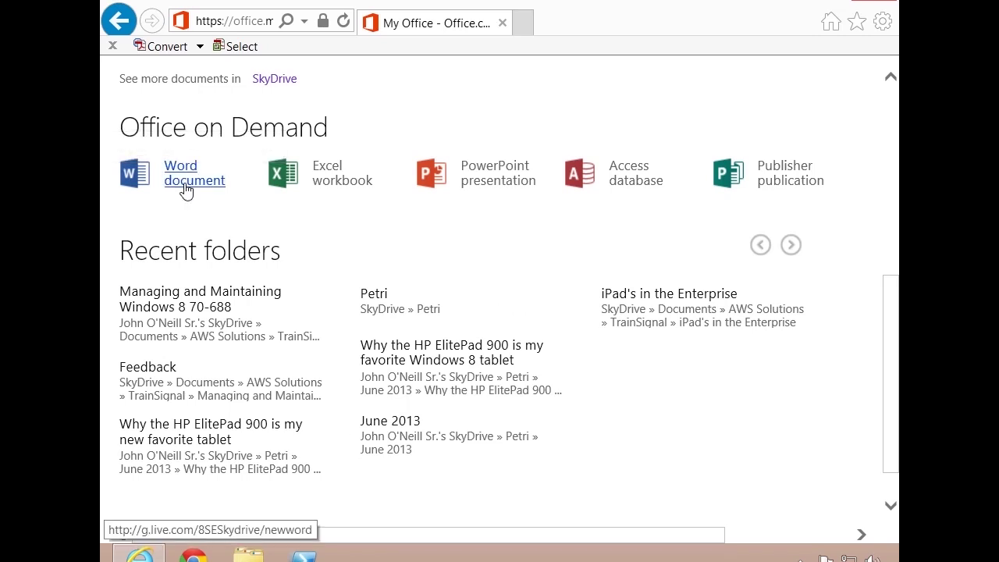
click(186, 191)
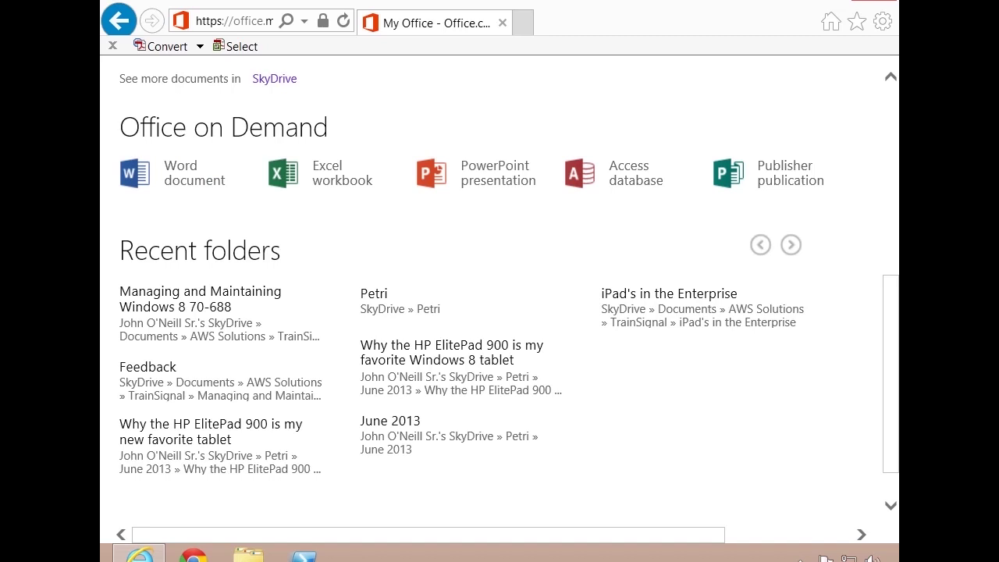
drag(893, 385, 898, 324)
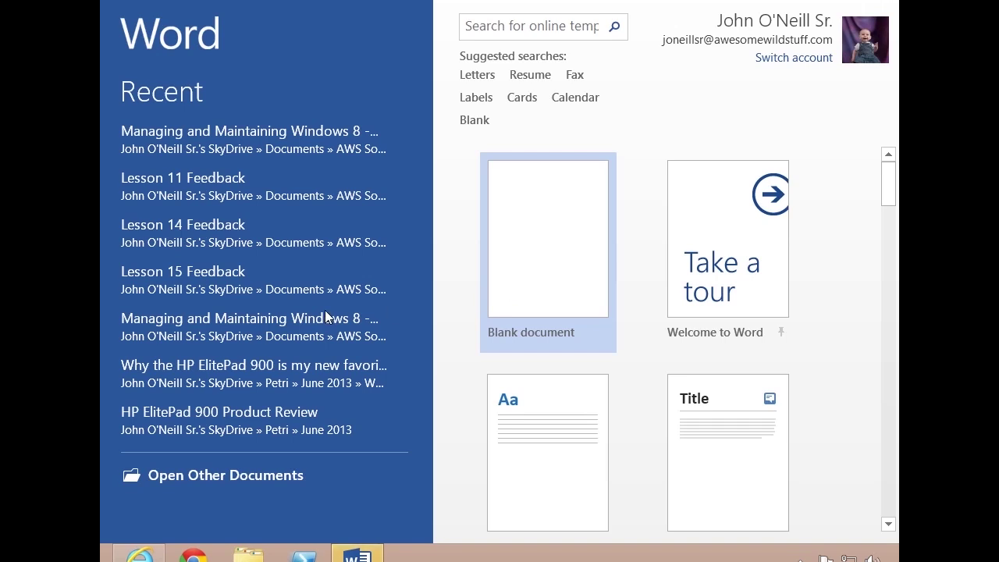
Step: Choose the Blank document template on Word's start screen
click(549, 289)
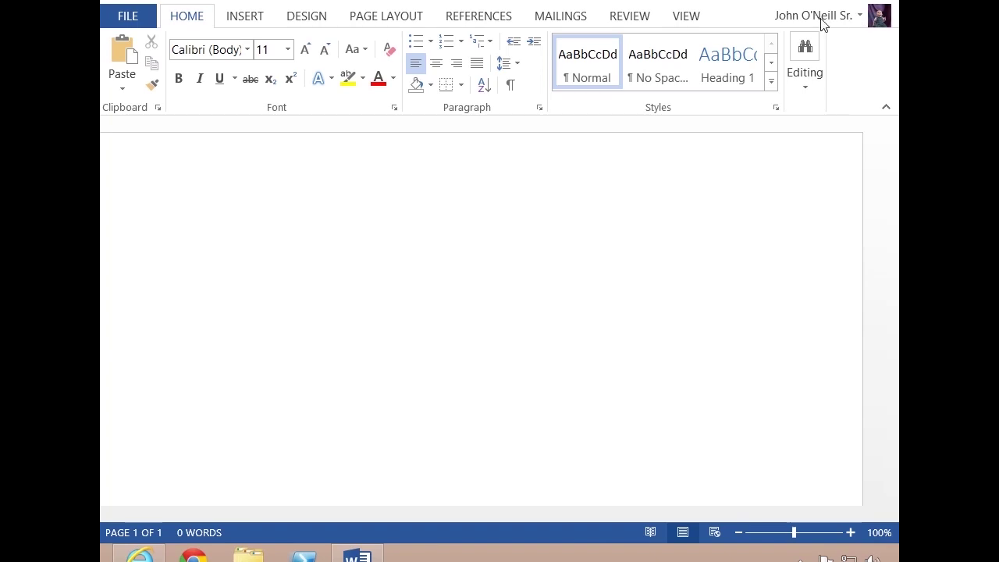
click(861, 19)
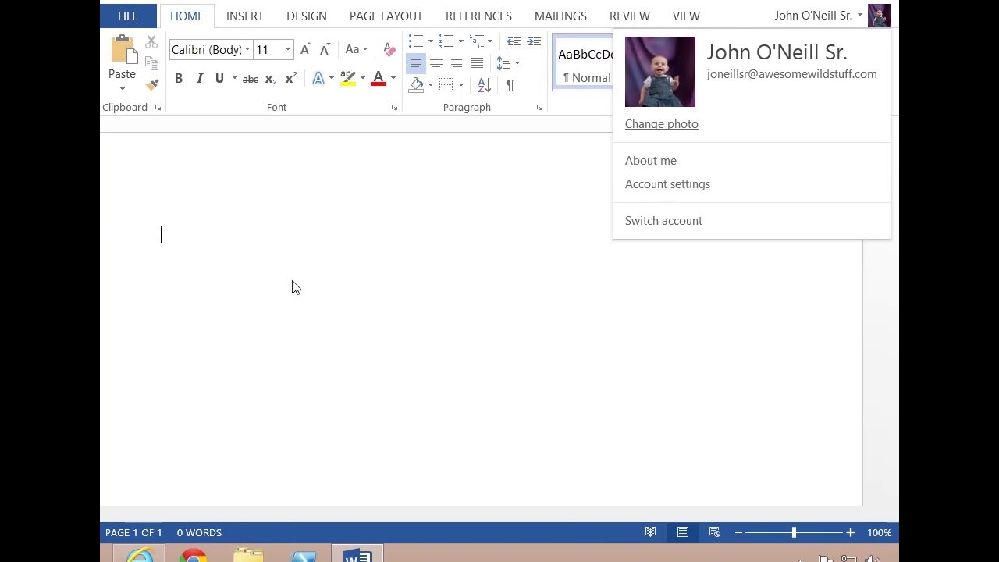
click(245, 247)
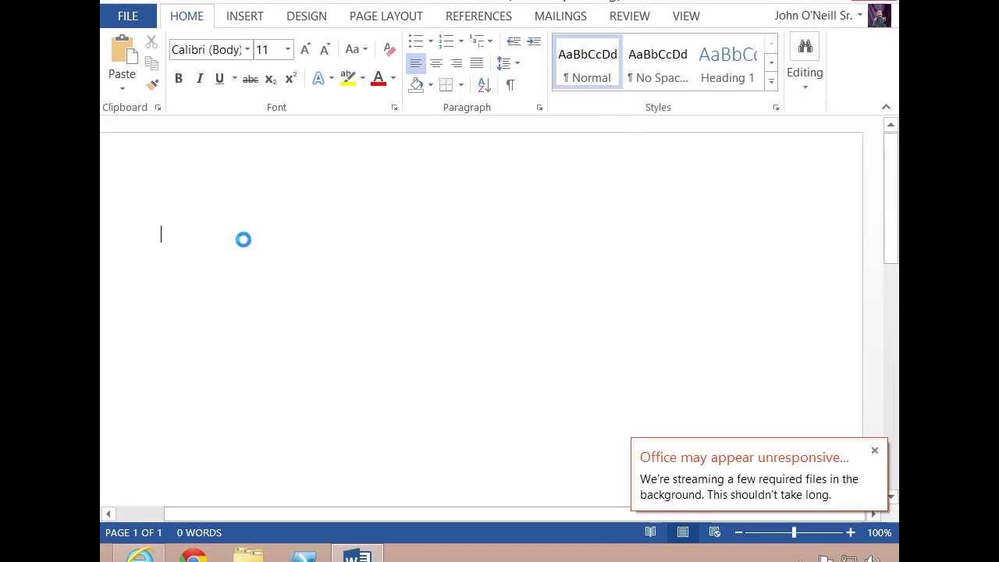
Step: Type 'This is great!' into the new document
text(This is great!)
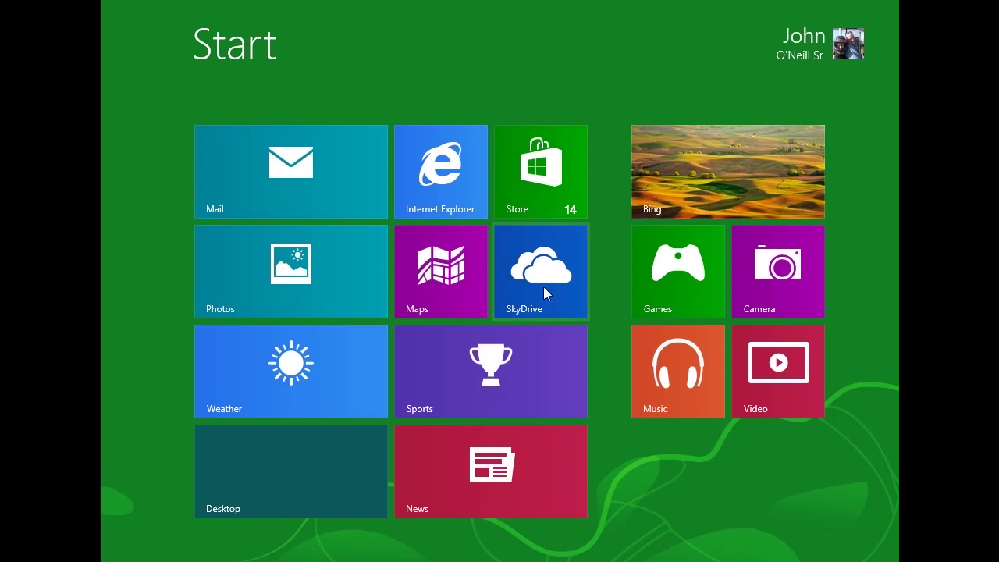
Step: In Internet Explorer, paste-and-go the Office 365 sign-in link and enter the account's user name
click(466, 170)
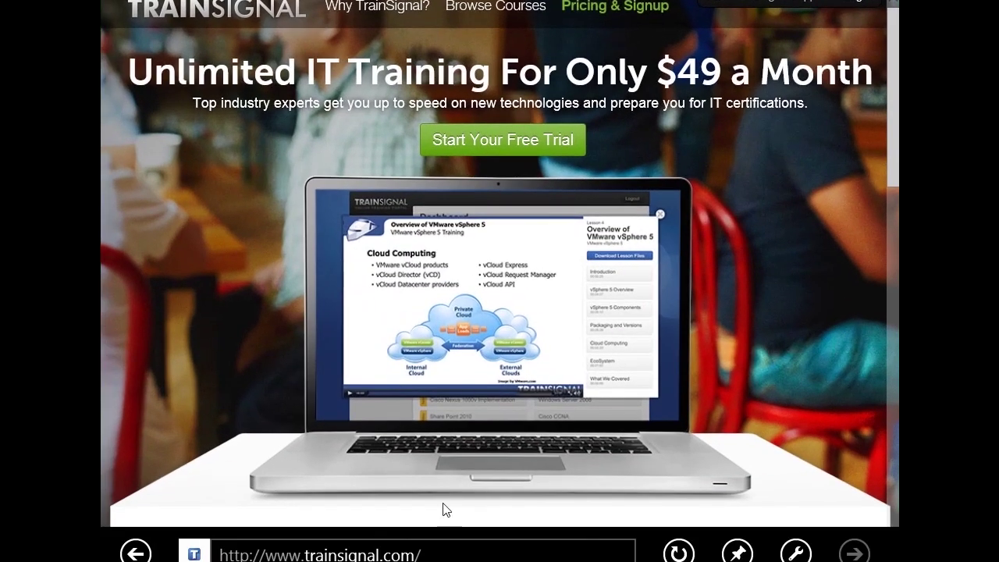
click(372, 553)
right_click(373, 556)
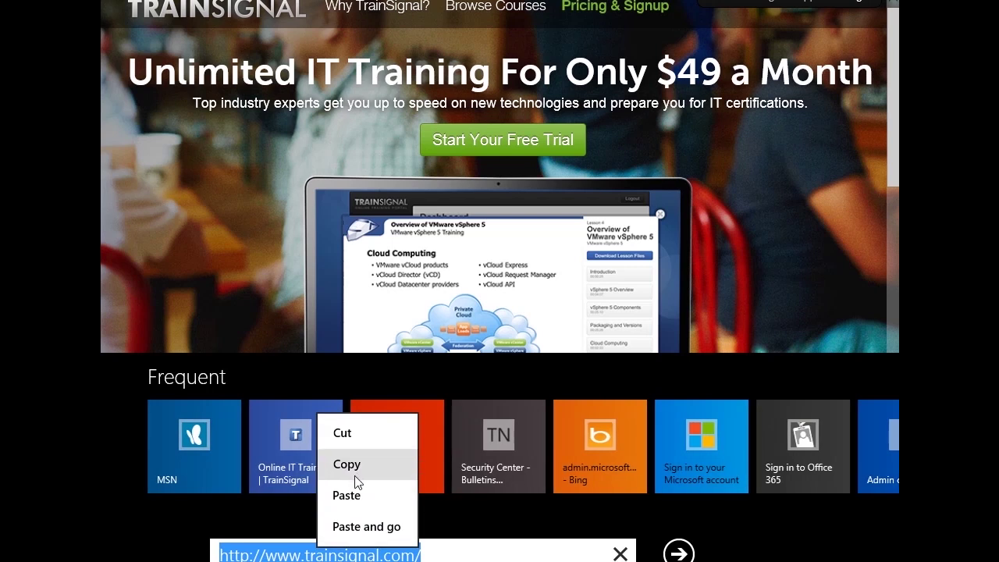
click(359, 527)
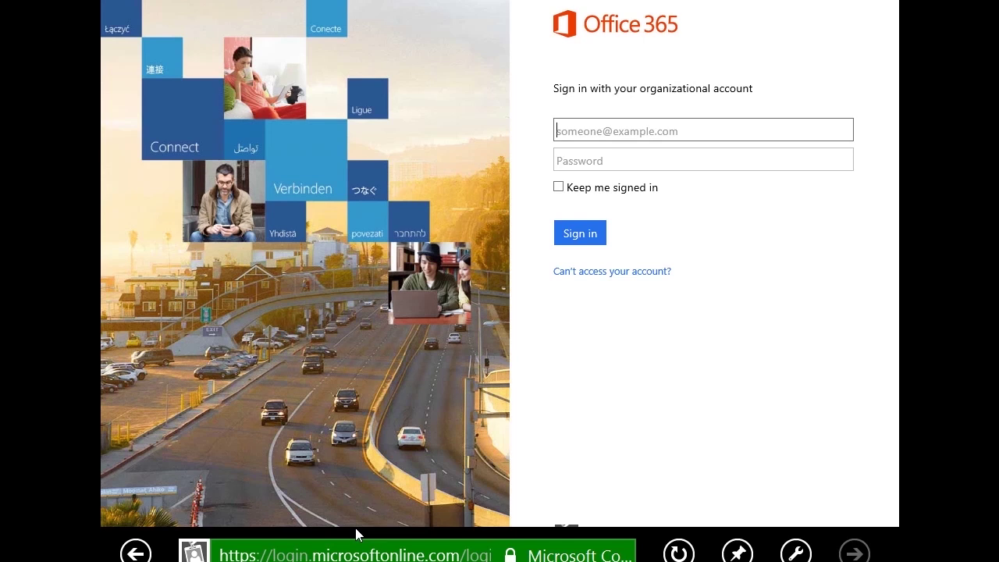
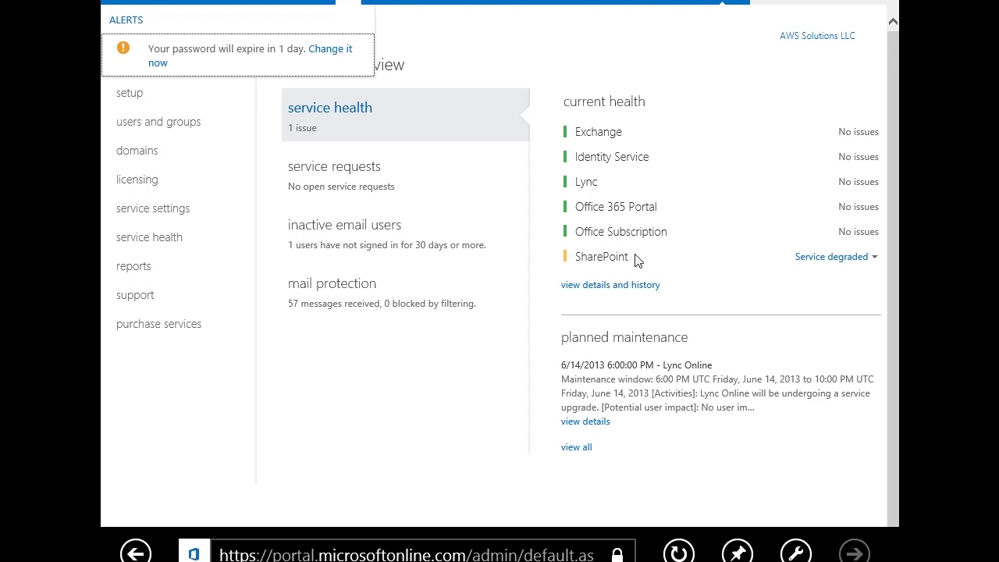
Step: Open 'view details and history' to see each service's daily status since Jun 4
click(599, 287)
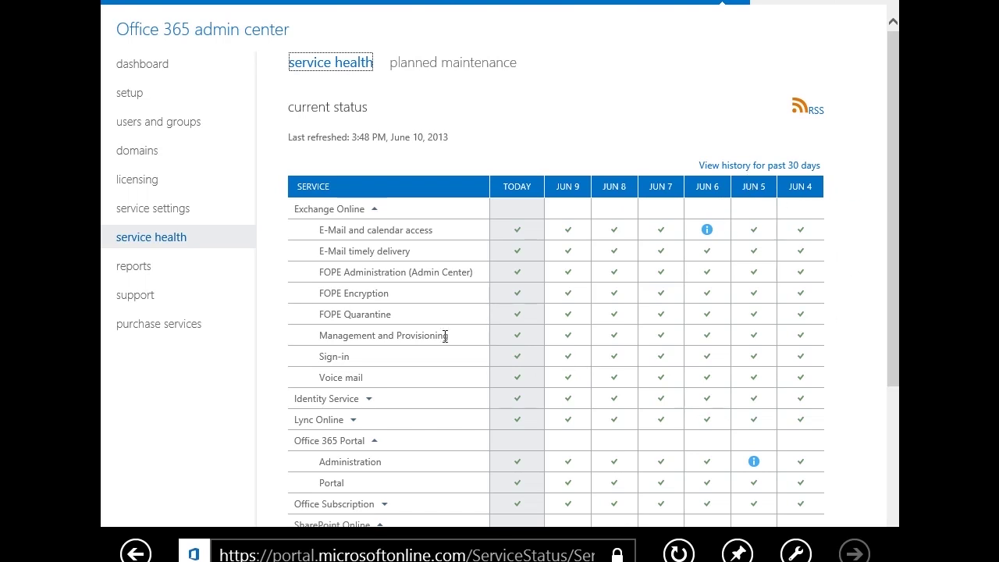
Step: Go to 'users and groups' to list the four active user accounts
click(172, 127)
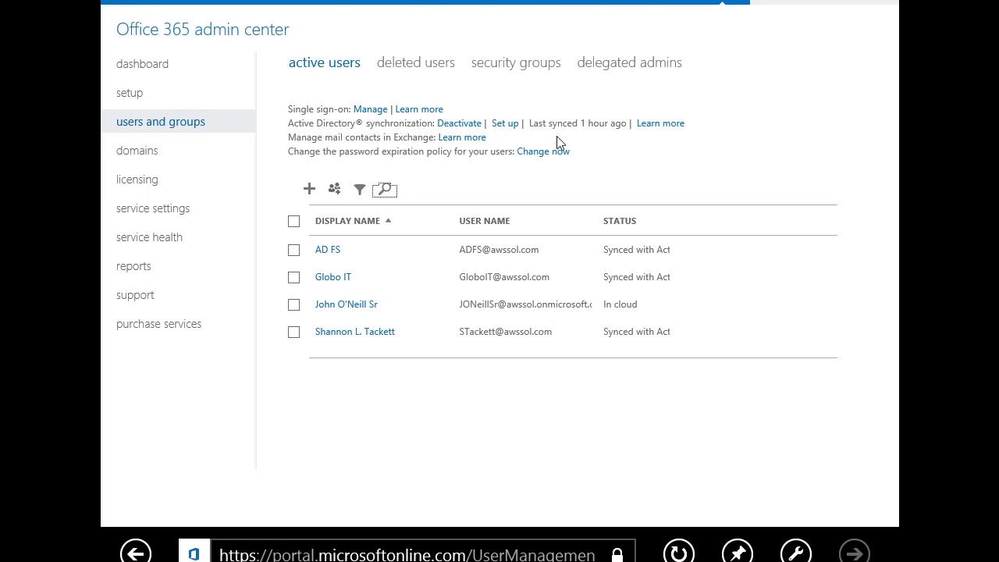
Step: View the Office 365 MidSize Business license counts: 1 valid, 0 expired, 1 assigned
click(131, 191)
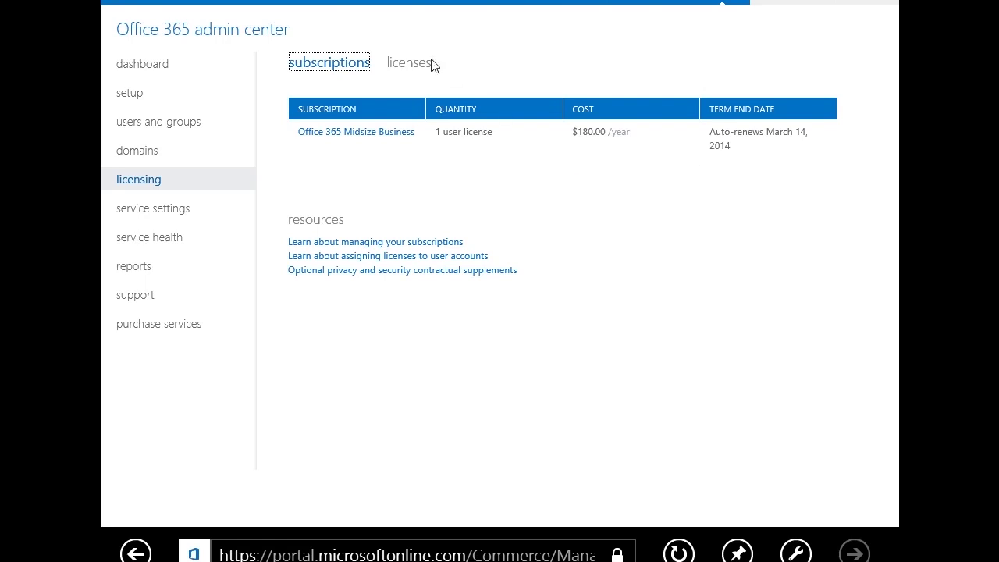
click(398, 65)
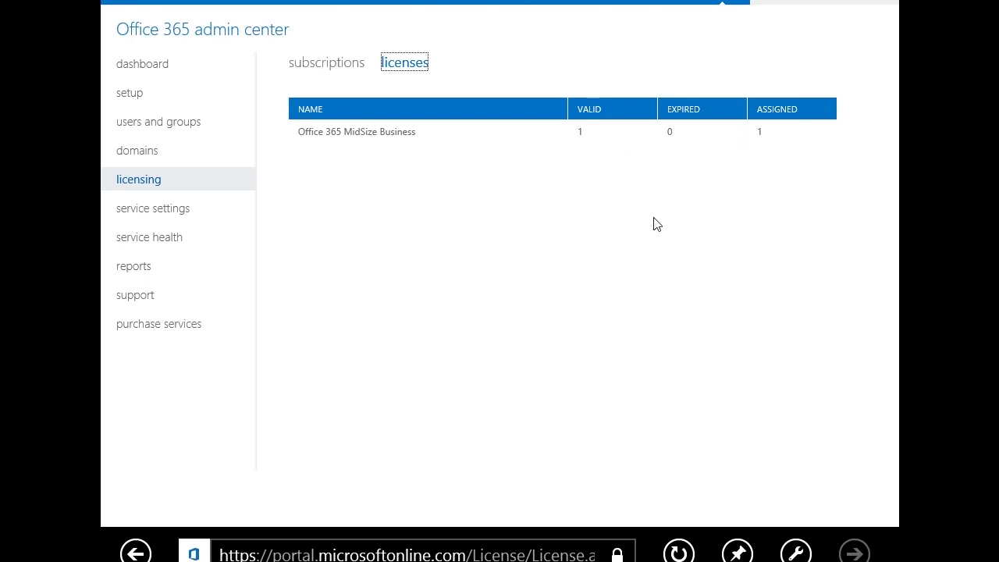
Step: Open the cloud-only user's MidSize Business license with all five services included
click(155, 125)
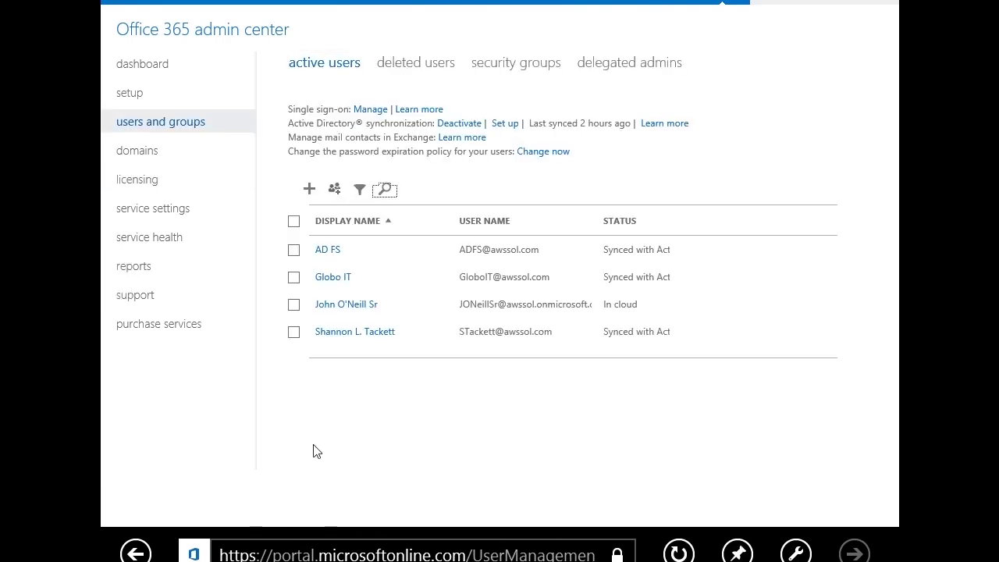
click(348, 306)
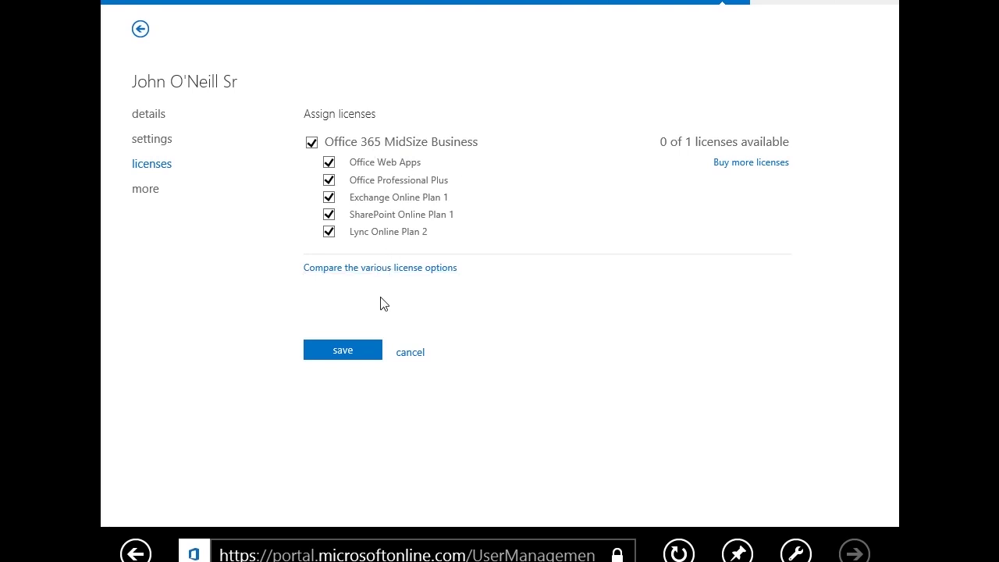
Step: Cancel the user's license page without saving, returning to active users
click(416, 353)
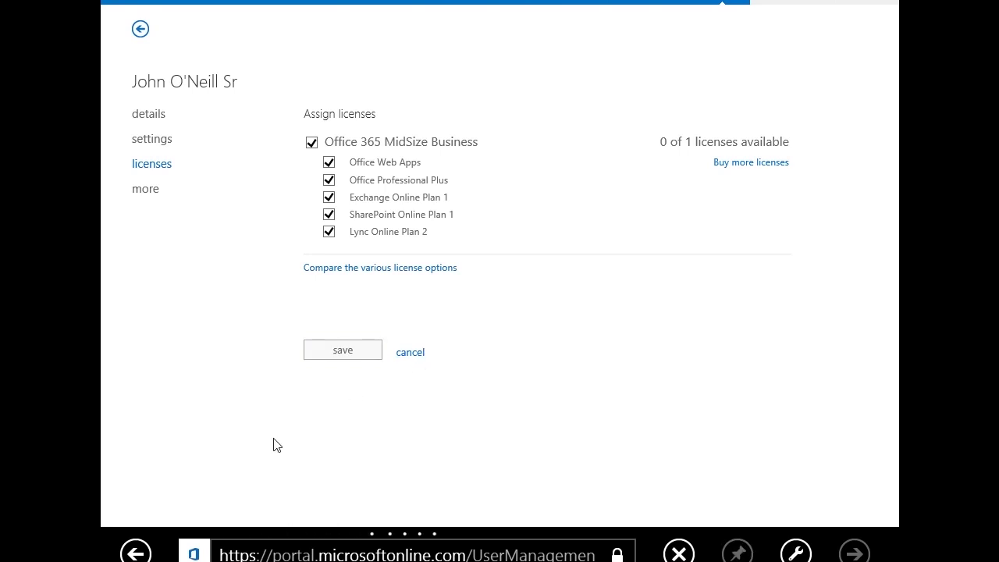